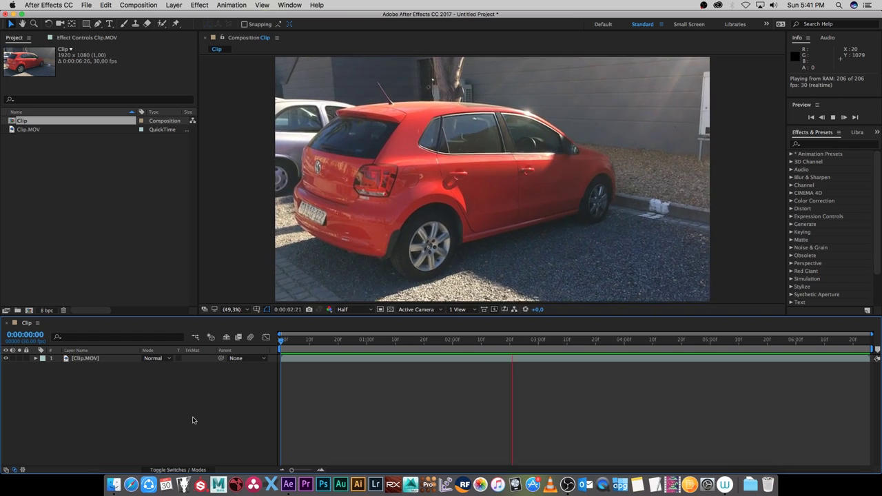
# Stop the preview playback and put the playhead back at 0:00:00:00
pyautogui.press('space')
pyautogui.press('Home')
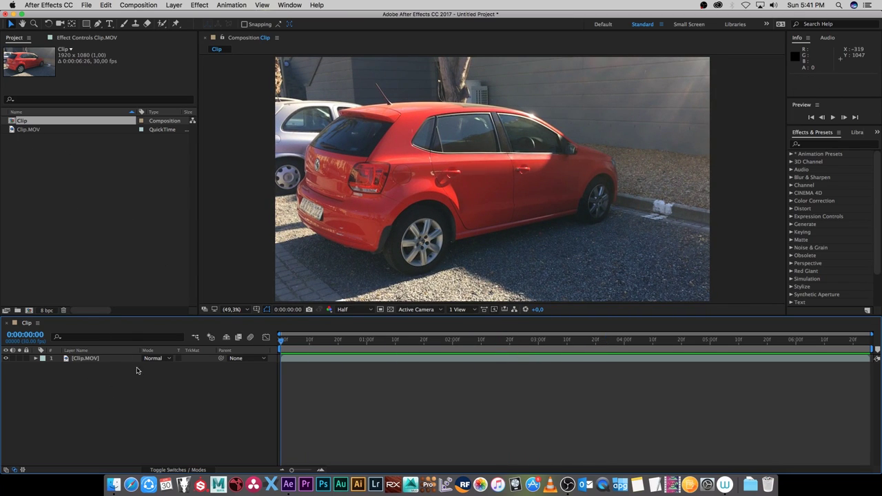
# Duplicate Clip.MOV, rename the top copy MATTE, and hide the original layer below
pyautogui.click(84, 359)
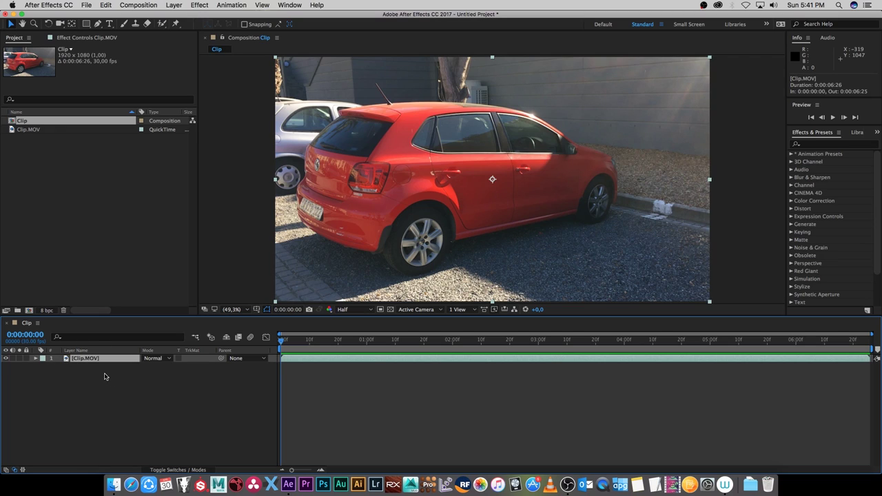
pyautogui.click(81, 386)
pyautogui.click(84, 359)
pyautogui.press('super+d')
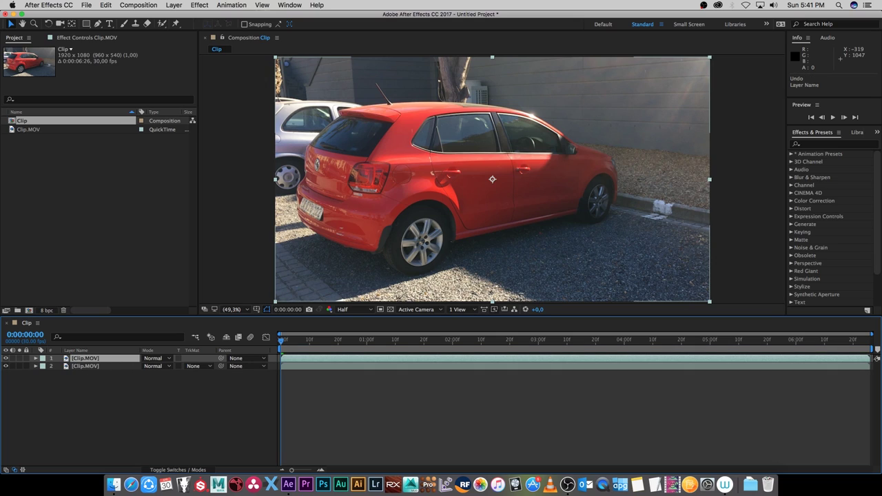
pyautogui.press('Return')
pyautogui.write('MATTE')
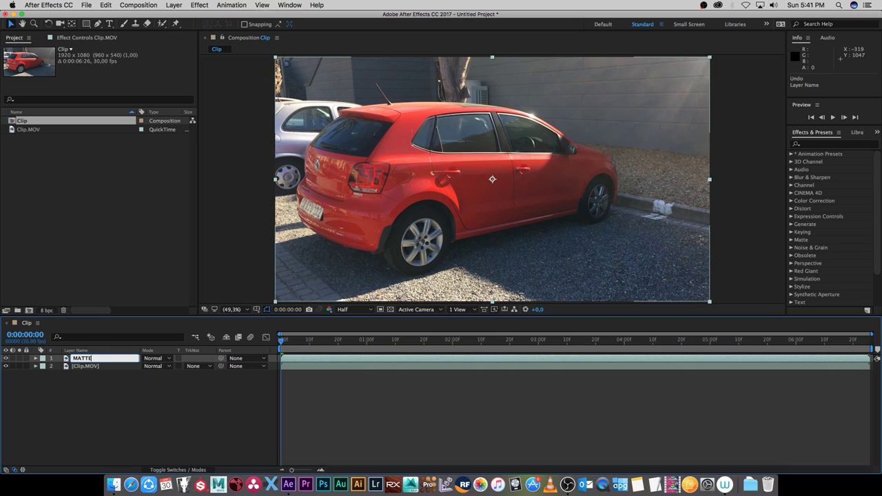
pyautogui.press('Return')
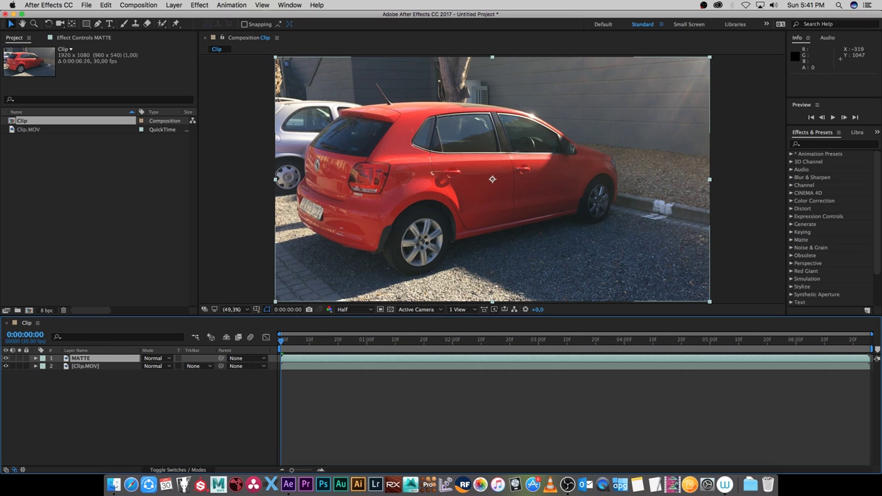
pyautogui.click(6, 365)
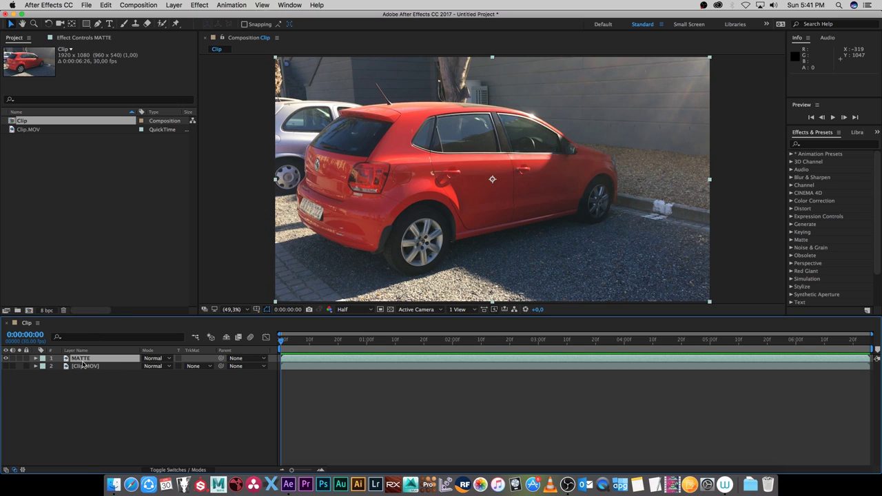
# Apply Keylight (1.2) to MATTE and sample the red car as its Screen Colour
pyautogui.rightClick(83, 363)
pyautogui.moveTo(121, 256)
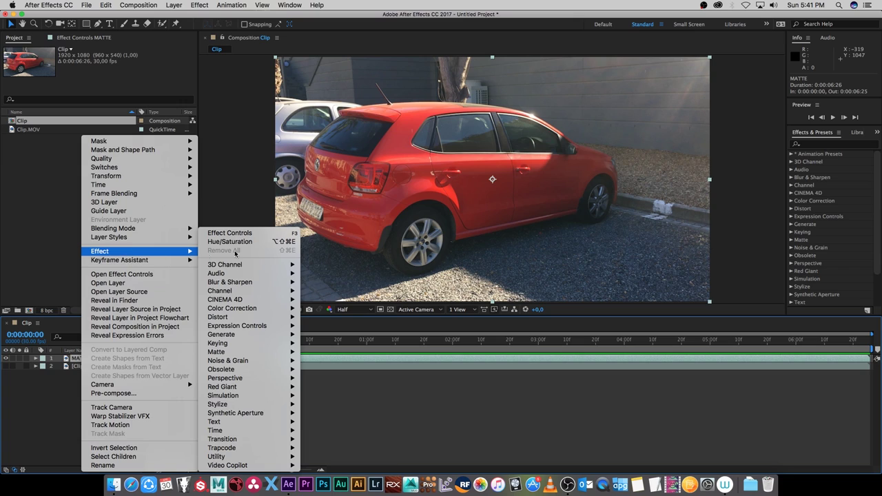
pyautogui.moveTo(228, 344)
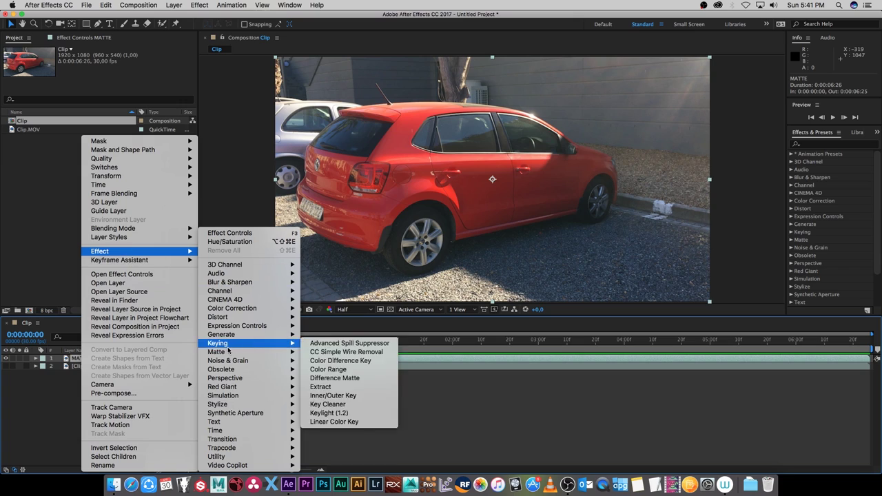
pyautogui.click(336, 413)
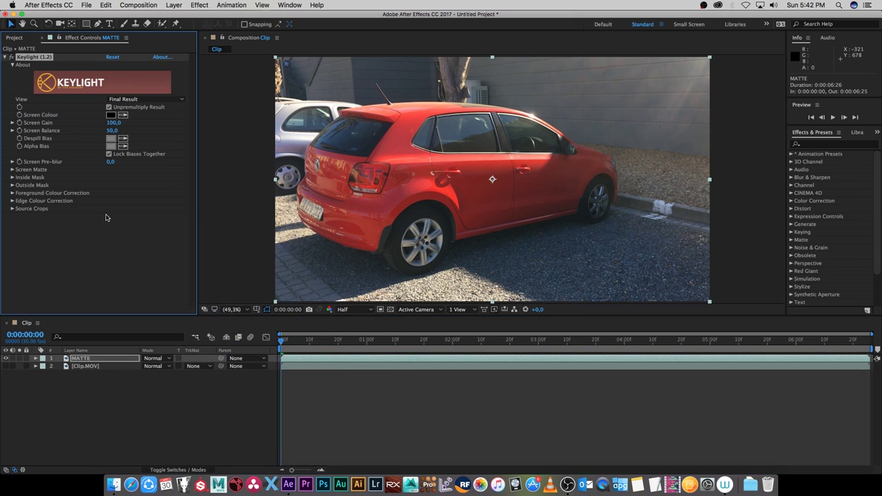
pyautogui.click(122, 114)
pyautogui.click(568, 192)
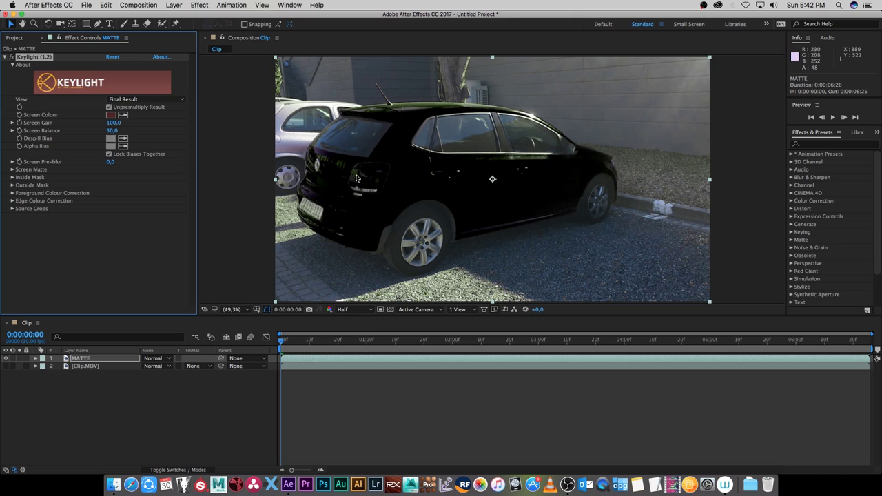
# Switch Keylight to Combined Matte view and set Screen Matte Clip Black 100, Clip White 0
pyautogui.click(139, 100)
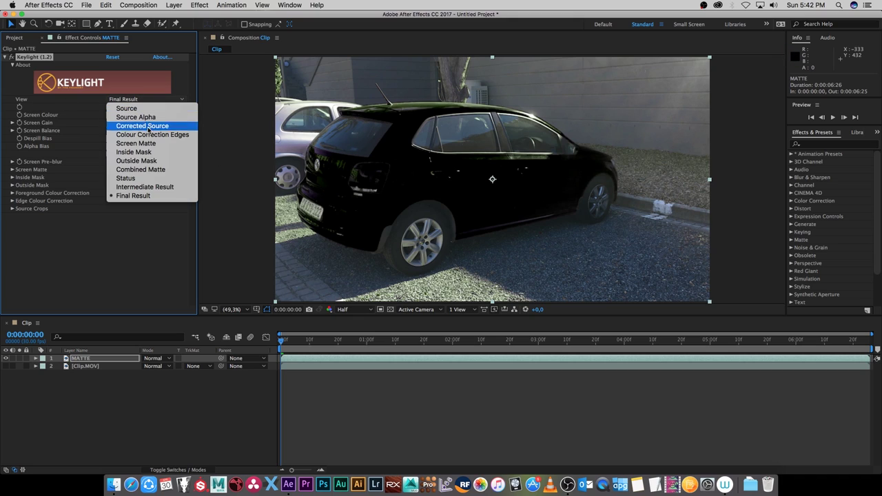
pyautogui.click(160, 171)
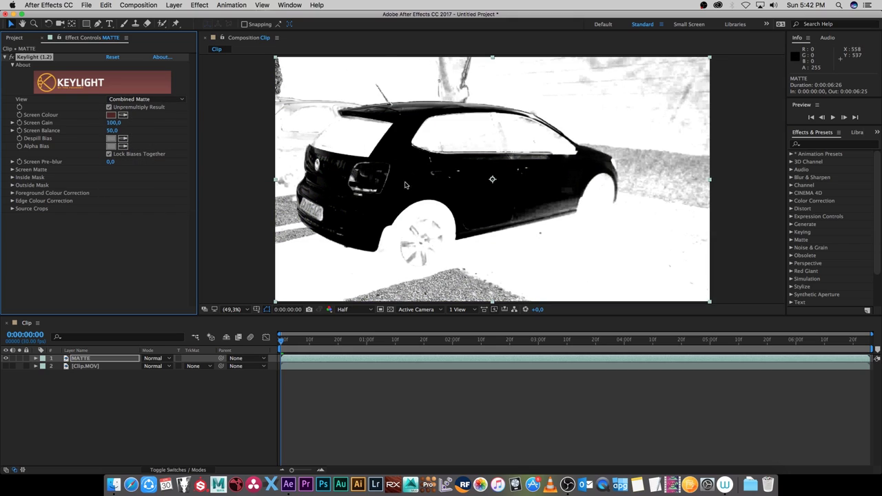
pyautogui.click(12, 169)
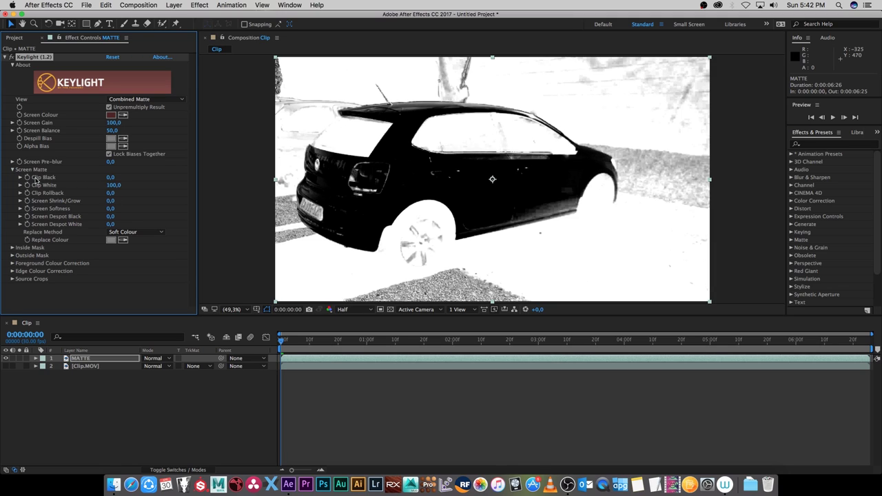
pyautogui.moveTo(115, 177); pyautogui.dragTo(185, 176)
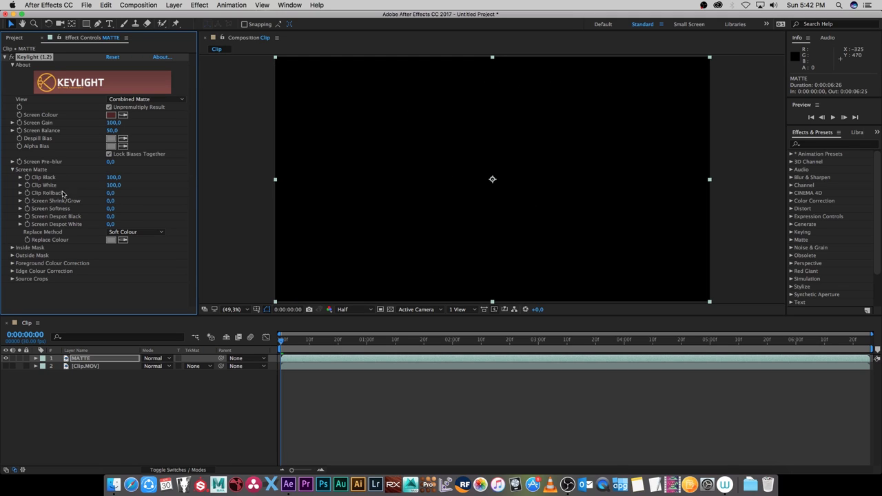
pyautogui.click(112, 186)
pyautogui.write('0')
pyautogui.press('Return')
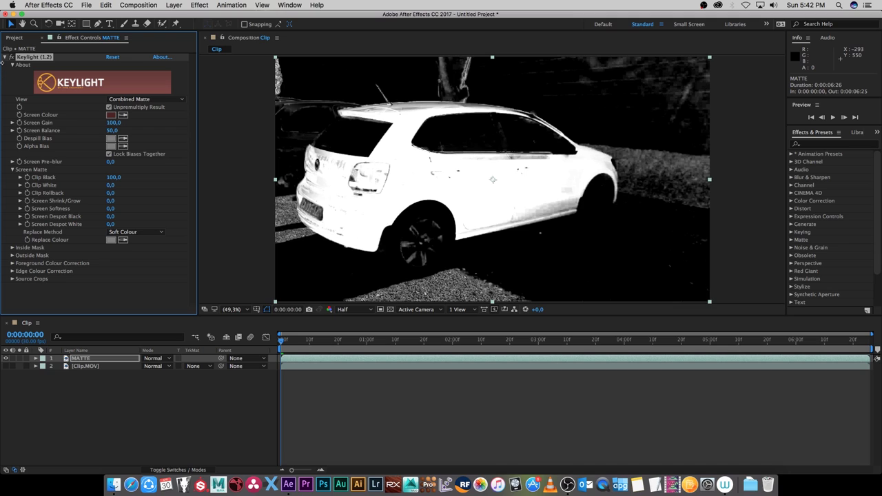
# Add a Levels effect to MATTE with Input Black 138 and Input White 185
pyautogui.rightClick(91, 297)
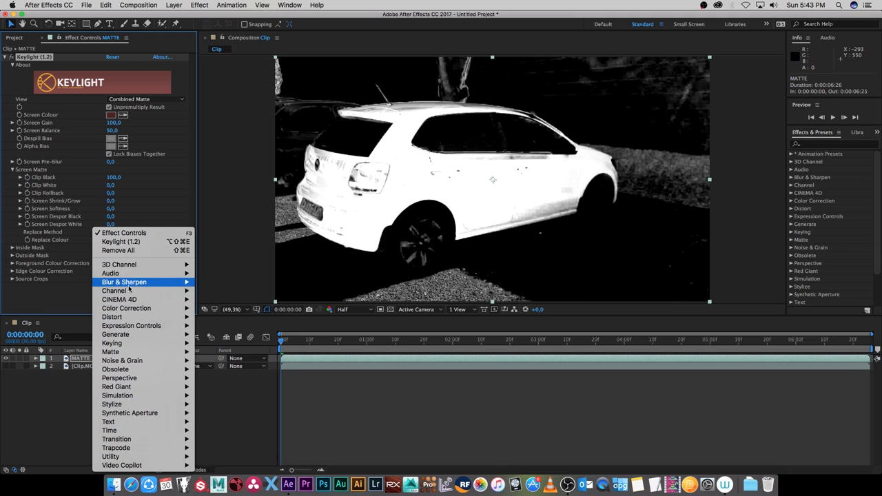
pyautogui.moveTo(137, 308)
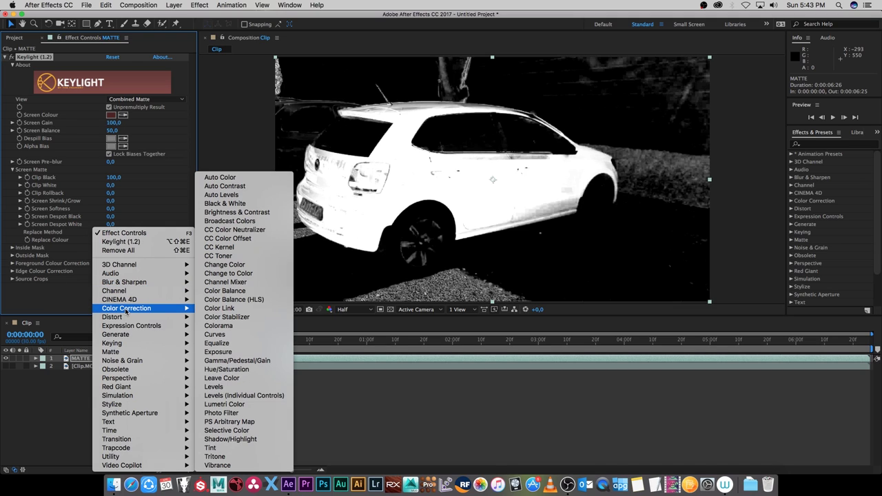
pyautogui.click(224, 389)
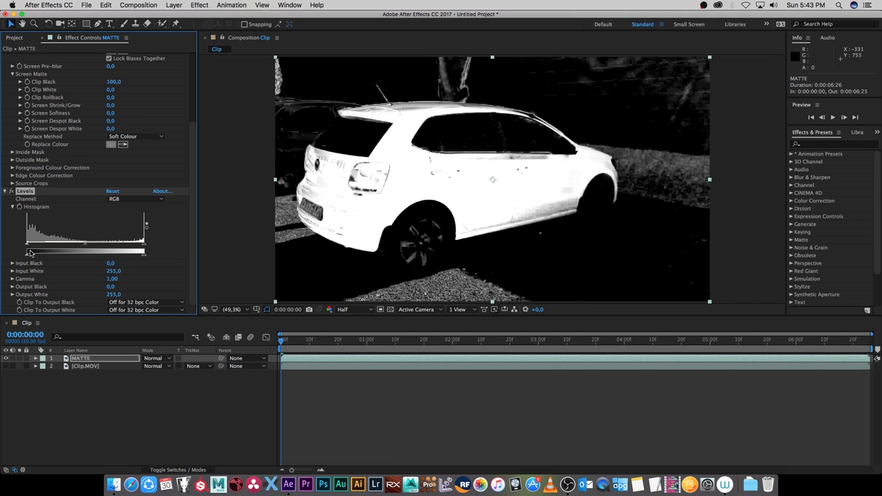
pyautogui.moveTo(27, 247); pyautogui.dragTo(78, 242)
pyautogui.moveTo(145, 243); pyautogui.dragTo(89, 246)
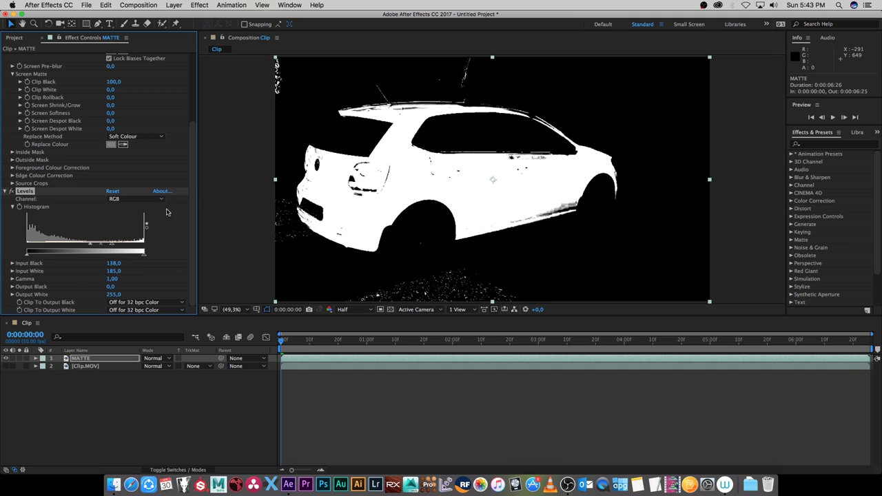
# Set Keylight Screen Softness to 1.6 and collapse the Keylight settings
pyautogui.scroll(5, 173, 153)
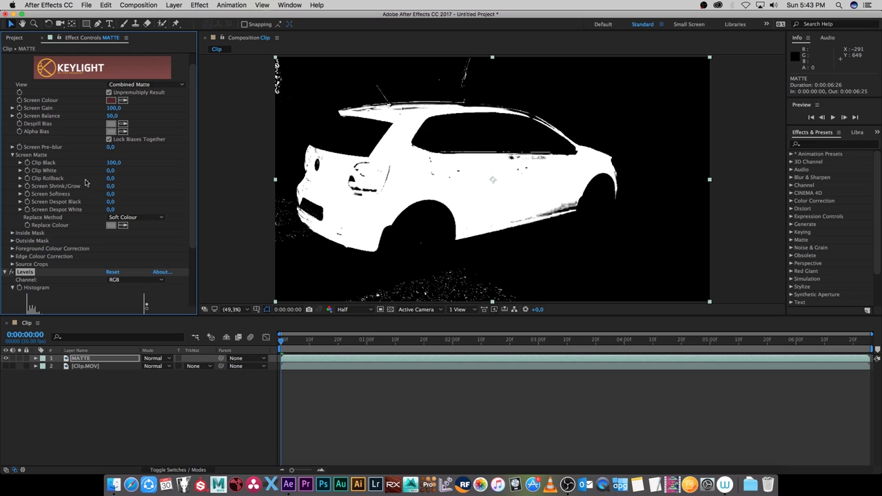
pyautogui.moveTo(109, 195); pyautogui.dragTo(111, 195)
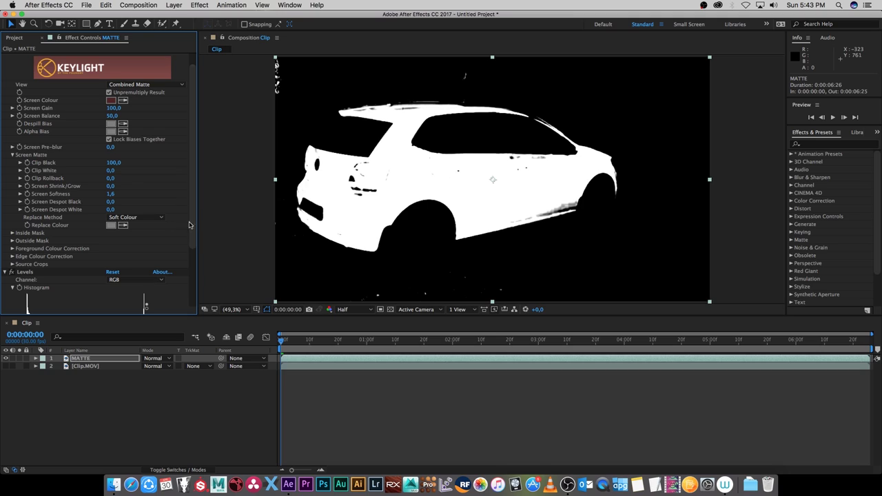
pyautogui.scroll(-3, 191, 227)
pyautogui.click(14, 57)
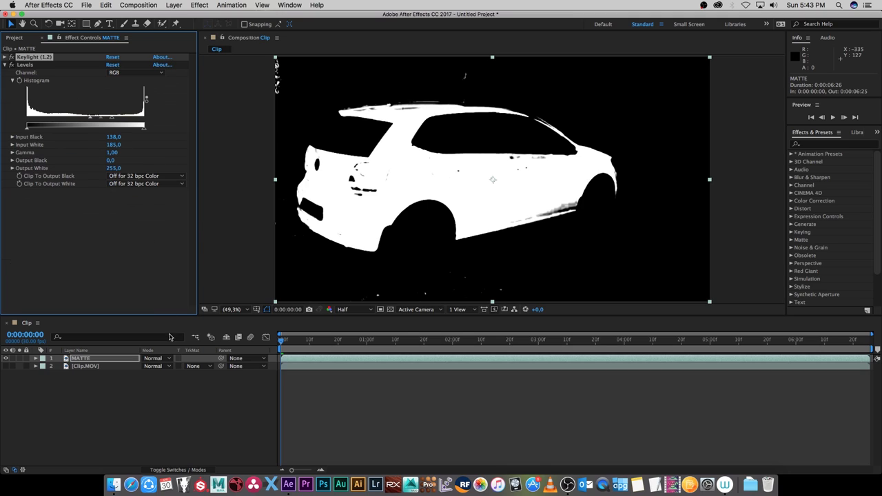
# Create Adjustment Layer 1 below MATTE, using Luma Matte "MATTE" as its track matte
pyautogui.click(117, 404)
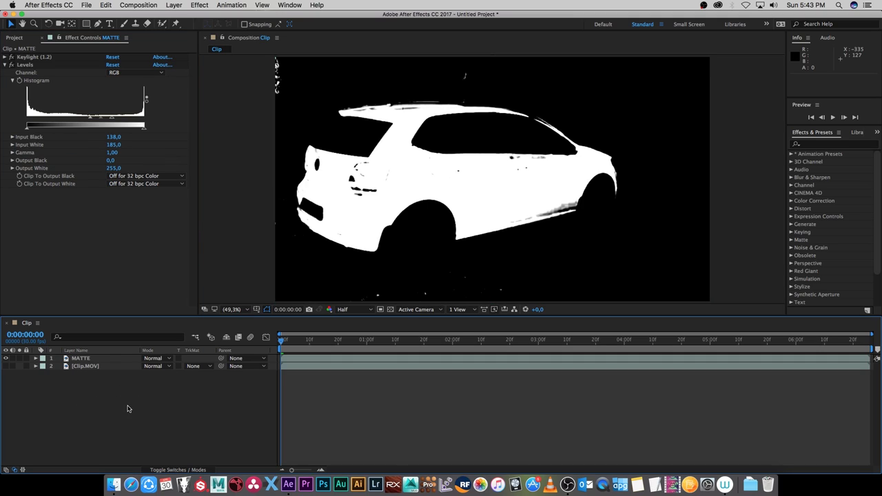
pyautogui.rightClick(127, 408)
pyautogui.moveTo(180, 373)
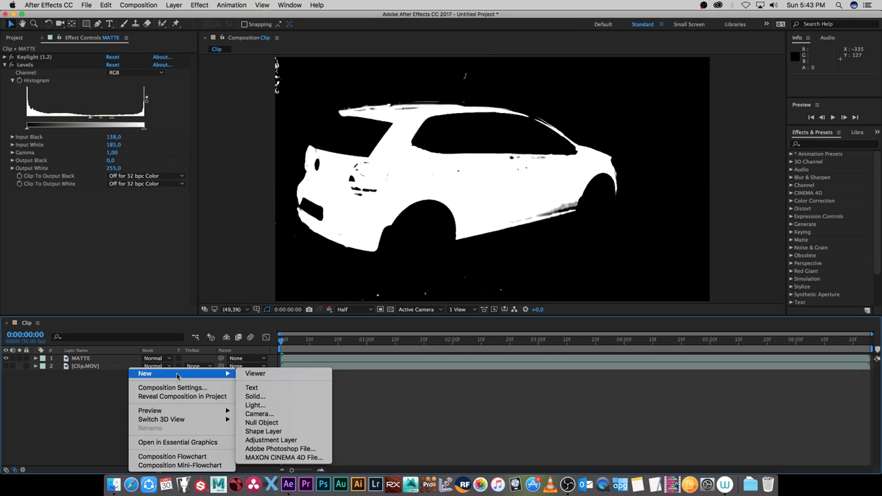
pyautogui.click(283, 441)
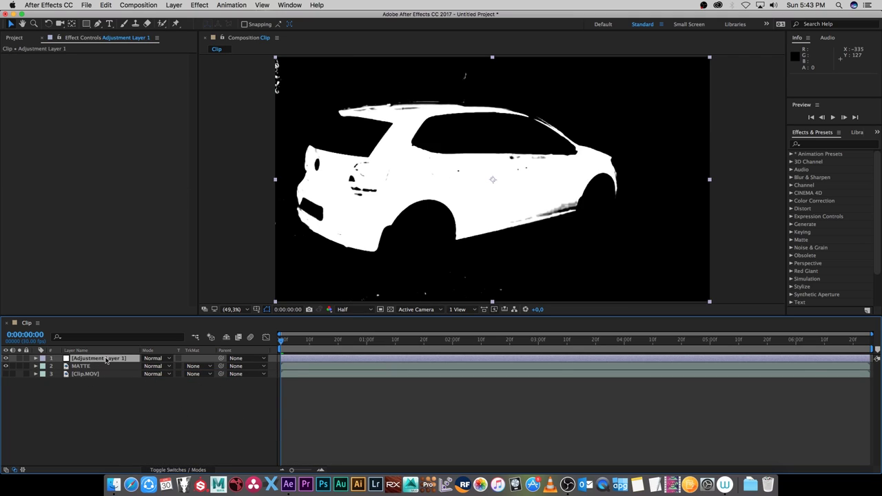
pyautogui.moveTo(100, 360); pyautogui.dragTo(110, 376)
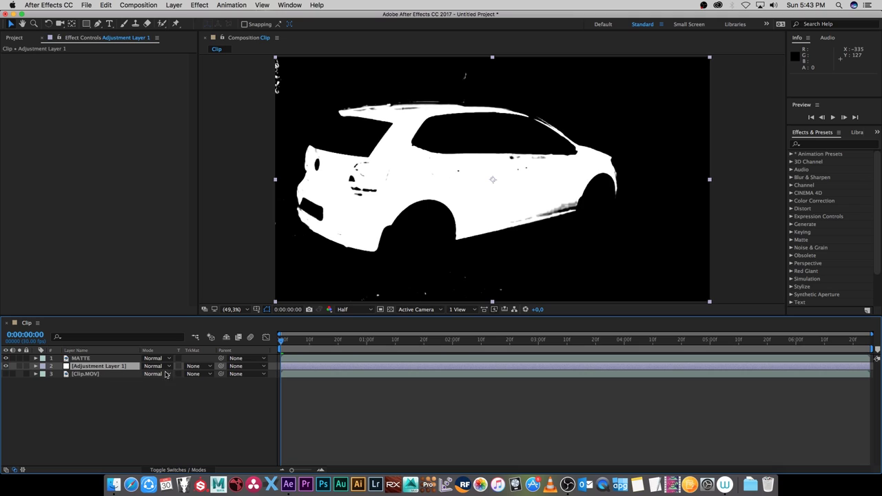
pyautogui.click(197, 366)
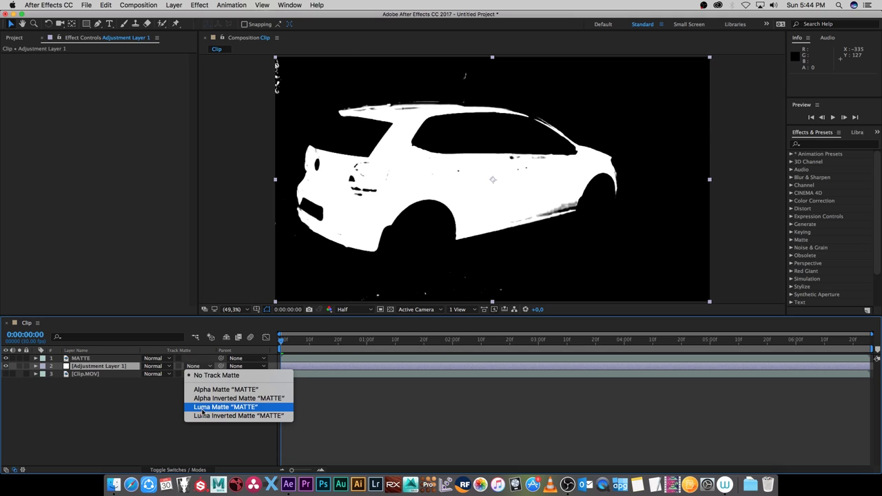
pyautogui.click(251, 407)
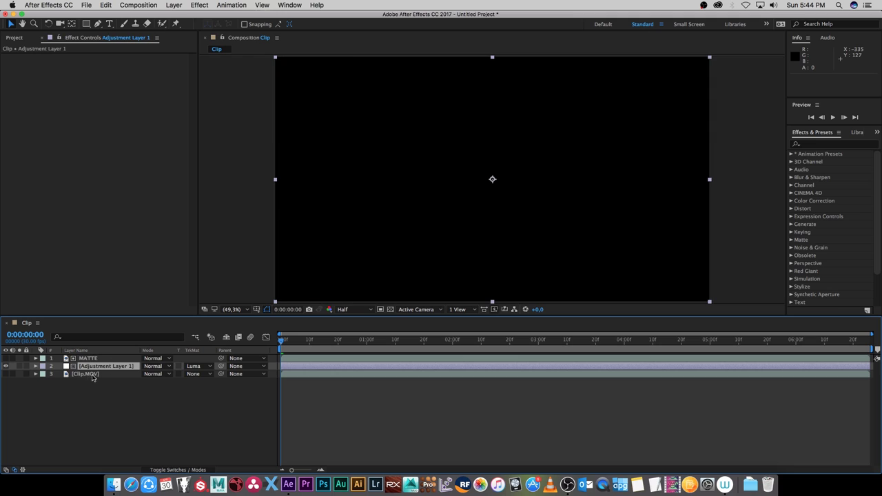
# Unhide Clip.MOV and apply Hue/Saturation to Adjustment Layer 1
pyautogui.click(6, 374)
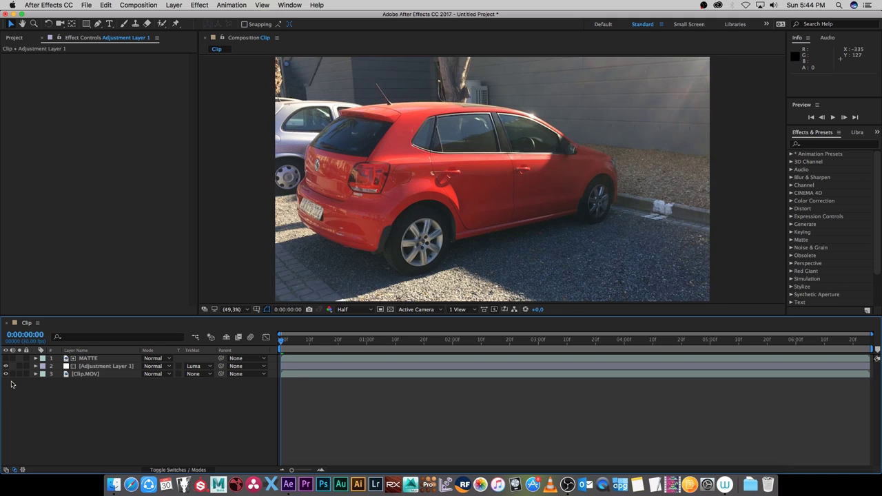
pyautogui.rightClick(104, 368)
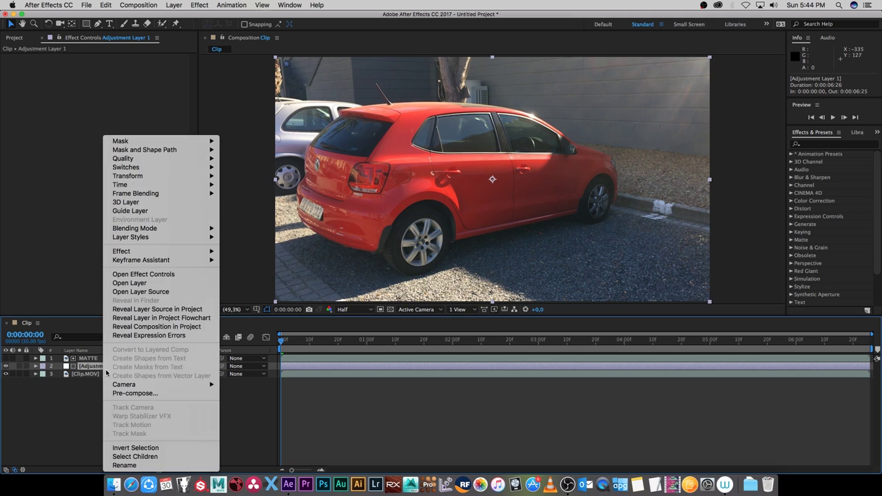
pyautogui.moveTo(184, 252)
pyautogui.moveTo(261, 311)
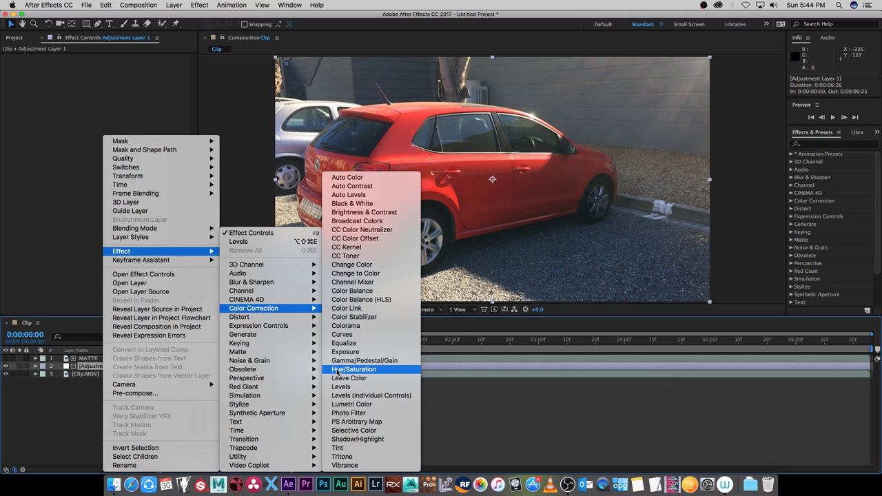
pyautogui.click(353, 370)
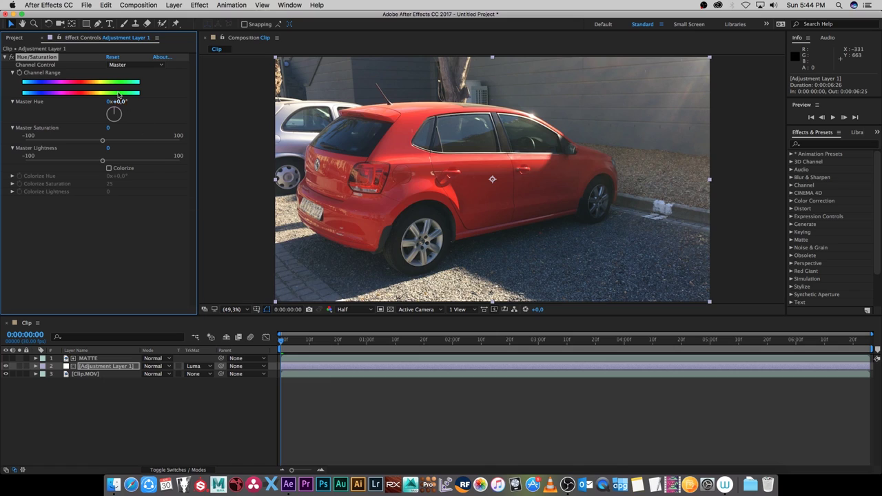
# Enable Colorize with Colorize Hue 187° and Colorize Saturation 65
pyautogui.click(109, 168)
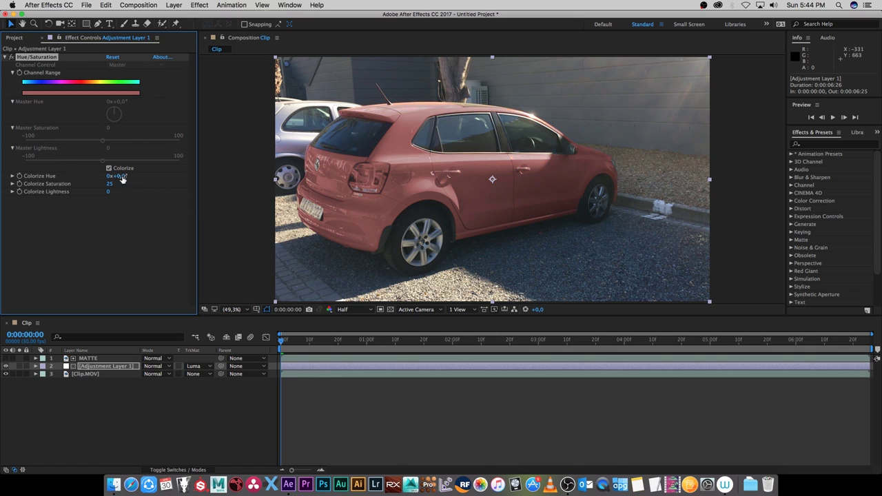
pyautogui.moveTo(117, 177); pyautogui.dragTo(206, 175)
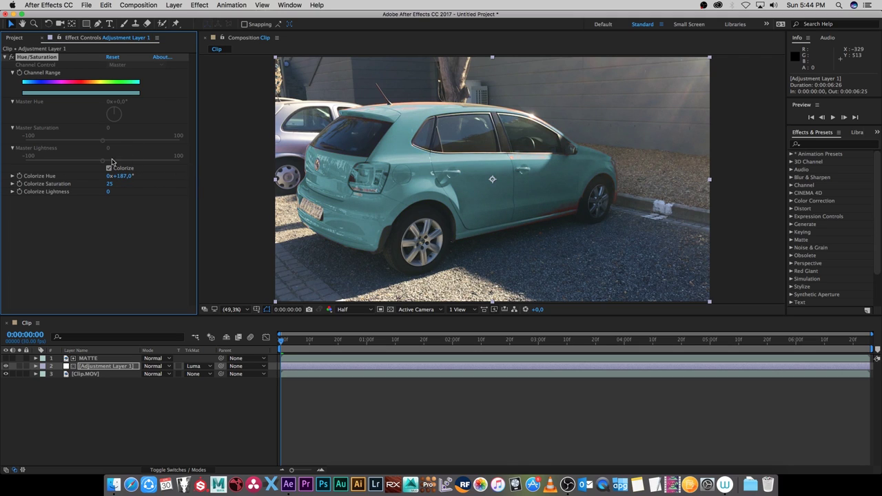
pyautogui.moveTo(110, 186)
pyautogui.mouseDown()
pyautogui.moveTo(131, 183)
pyautogui.moveTo(123, 184)
pyautogui.mouseUp()
pyautogui.click(157, 409)
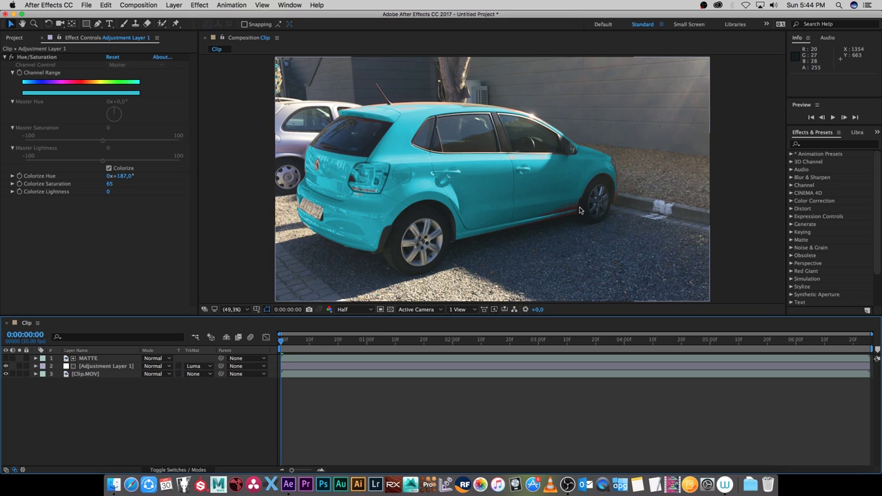
# With MATTE's effects briefly off, re-sample the car's red as Keylight's Screen Colour
pyautogui.click(93, 358)
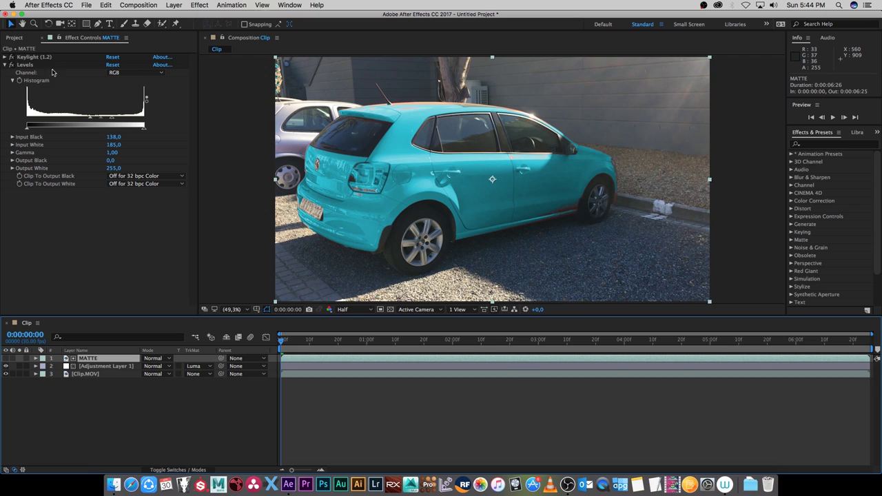
pyautogui.click(5, 57)
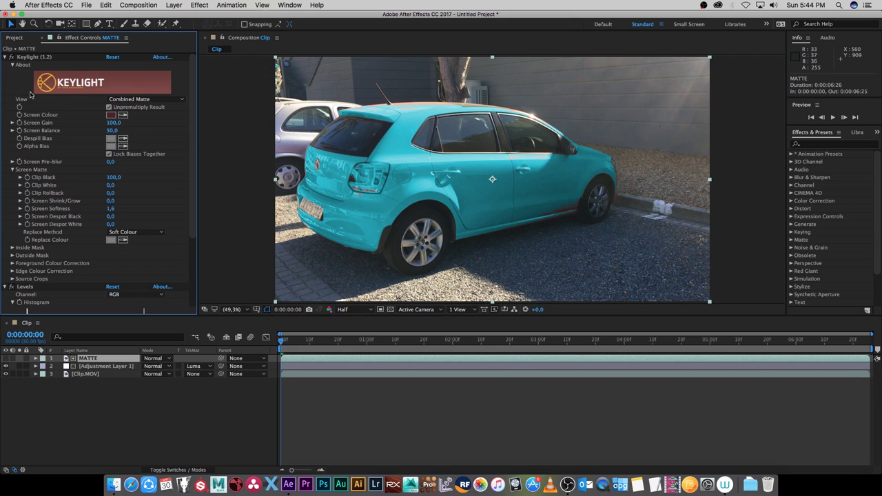
pyautogui.click(11, 57)
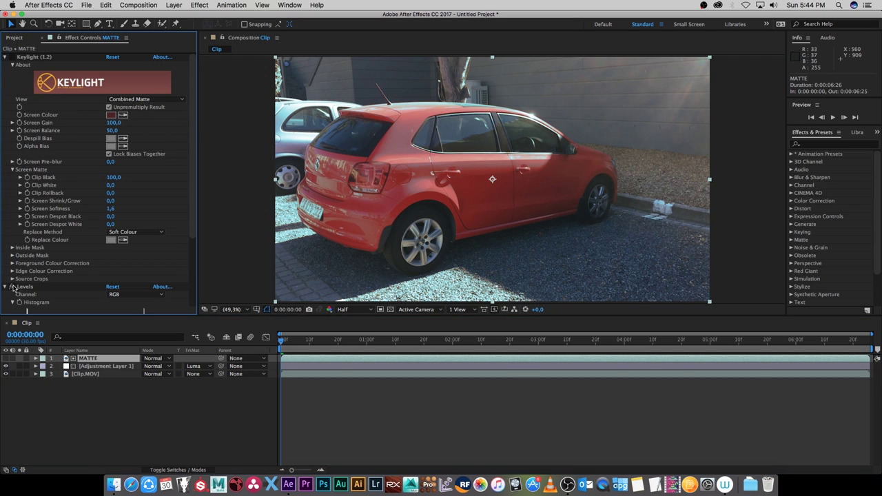
pyautogui.click(13, 287)
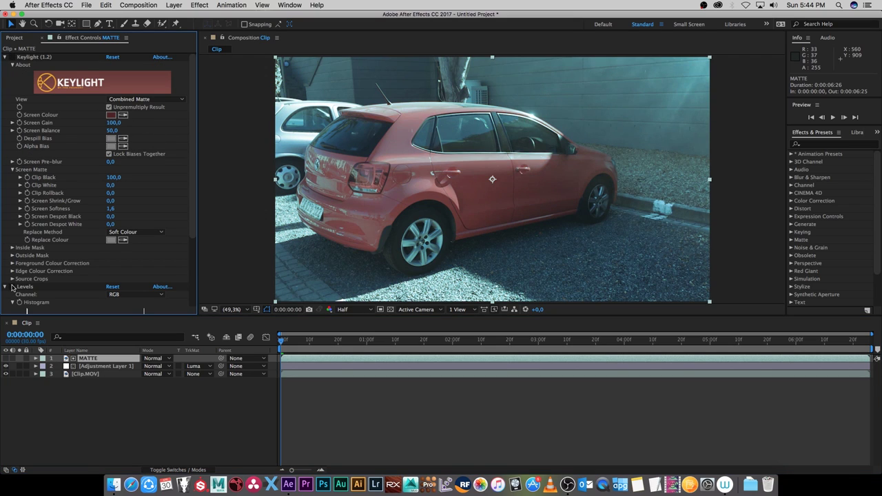
pyautogui.click(123, 115)
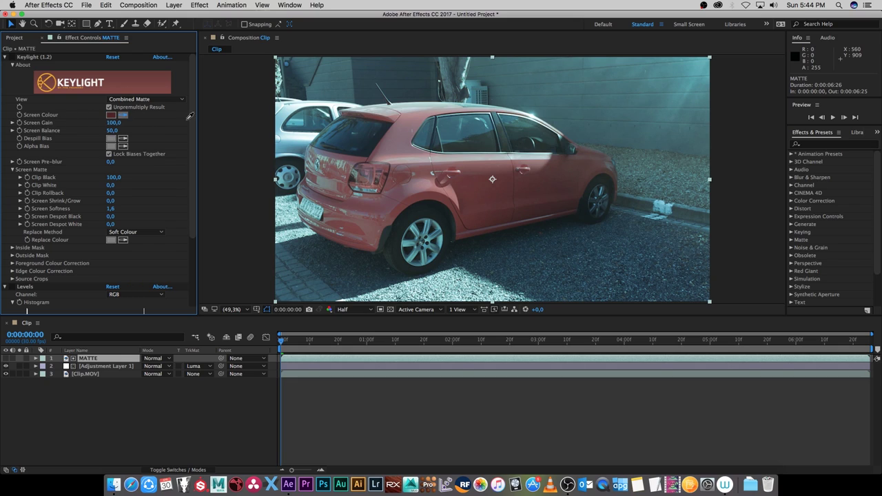
pyautogui.click(571, 201)
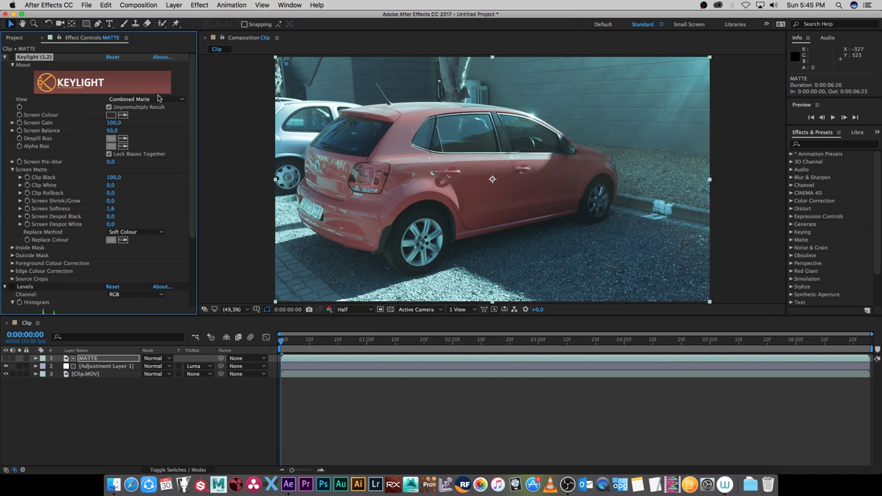
pyautogui.click(12, 58)
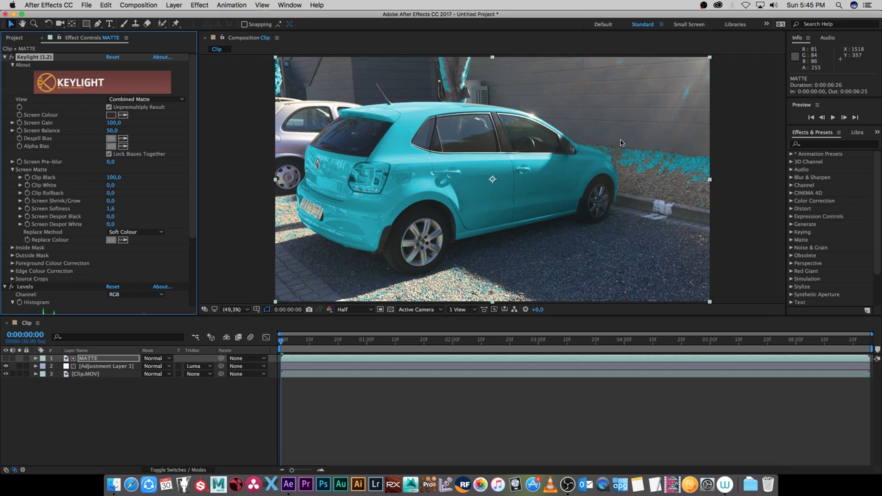
pyautogui.press('super+shift+a')
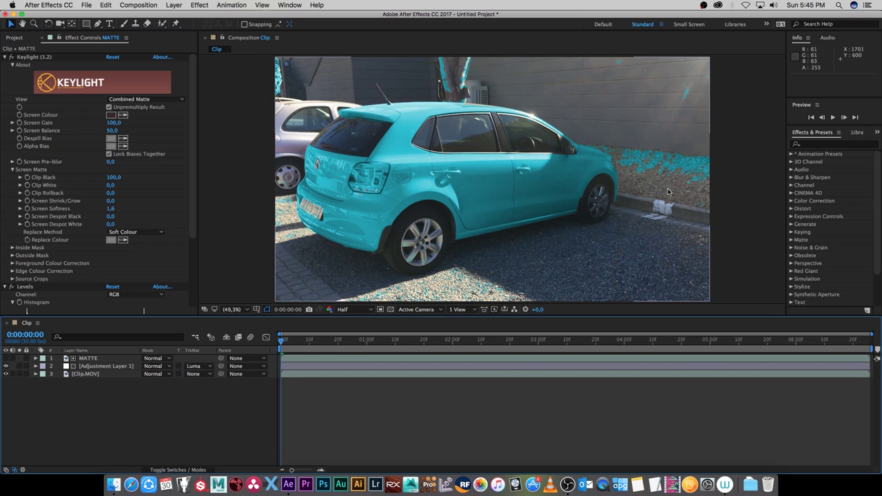
# Start a Pen mask on MATTE with points around the car's rear and underside
pyautogui.click(93, 360)
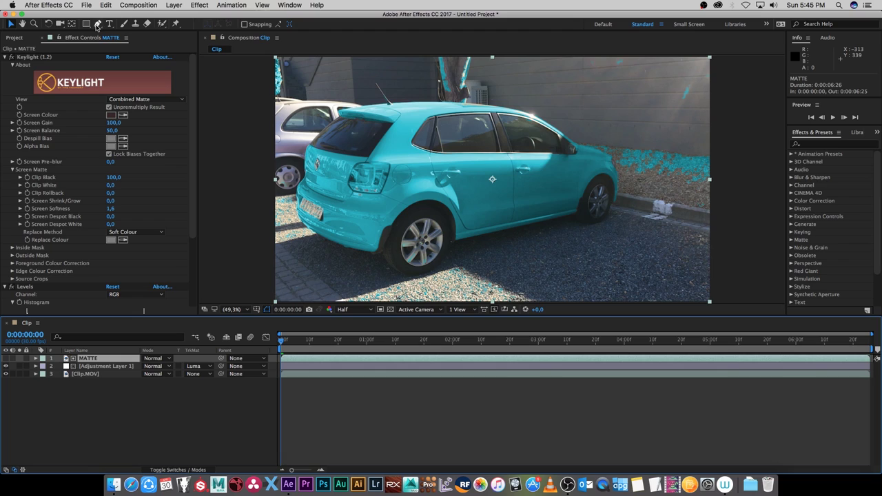
pyautogui.click(97, 25)
pyautogui.click(331, 99)
pyautogui.click(290, 150)
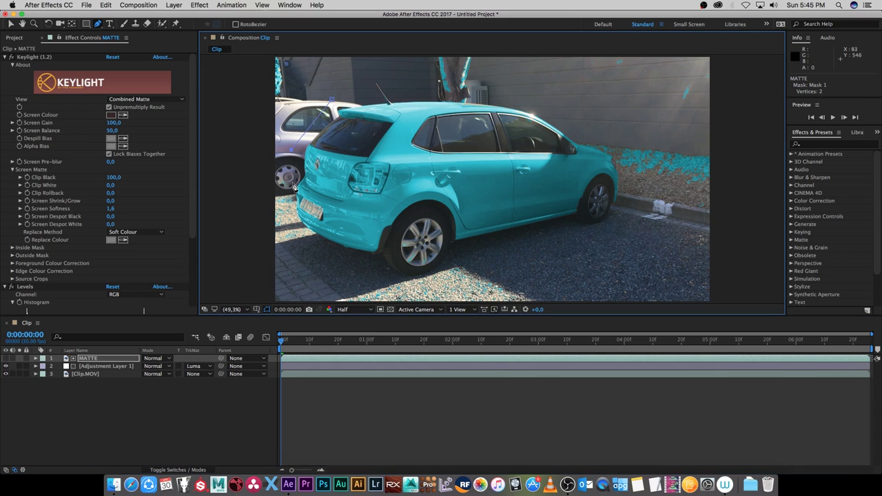
pyautogui.click(291, 226)
pyautogui.click(361, 259)
pyautogui.click(402, 281)
pyautogui.click(460, 246)
# Continue the mask past the front wheel, bonnet and roof to close the 11-point Mask 1
pyautogui.click(592, 217)
pyautogui.click(602, 191)
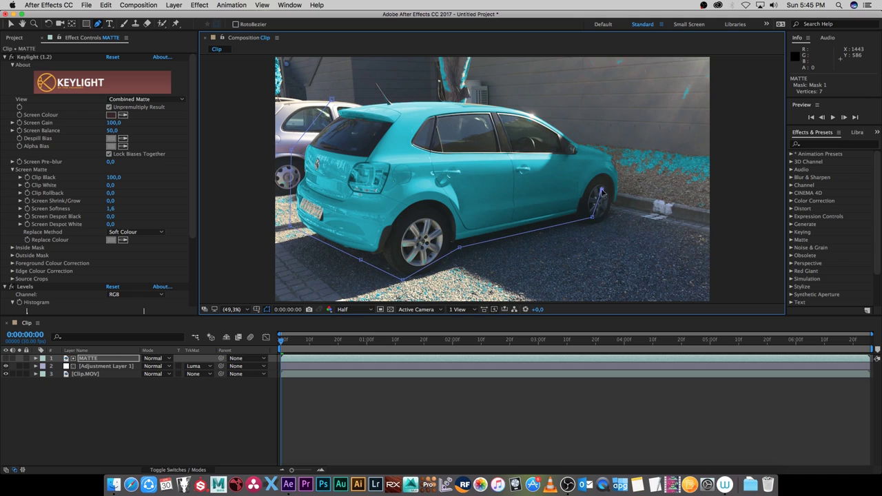
pyautogui.press('super+z')
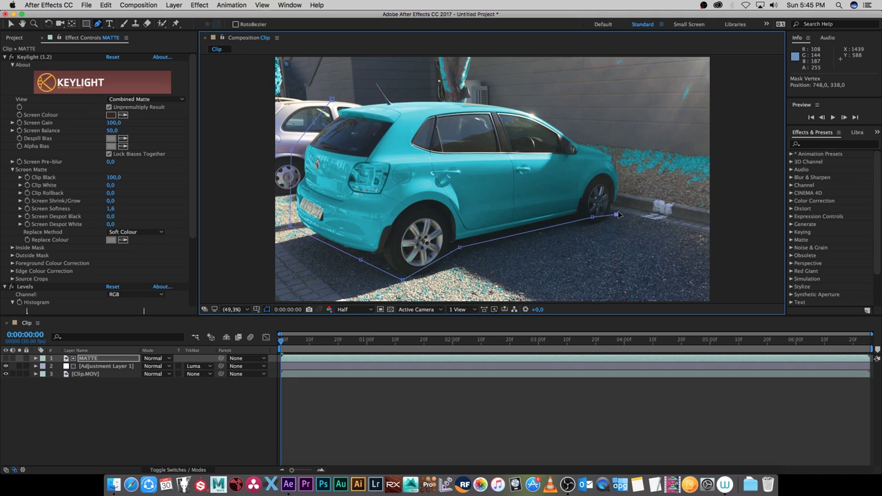
pyautogui.click(628, 206)
pyautogui.click(622, 168)
pyautogui.click(611, 136)
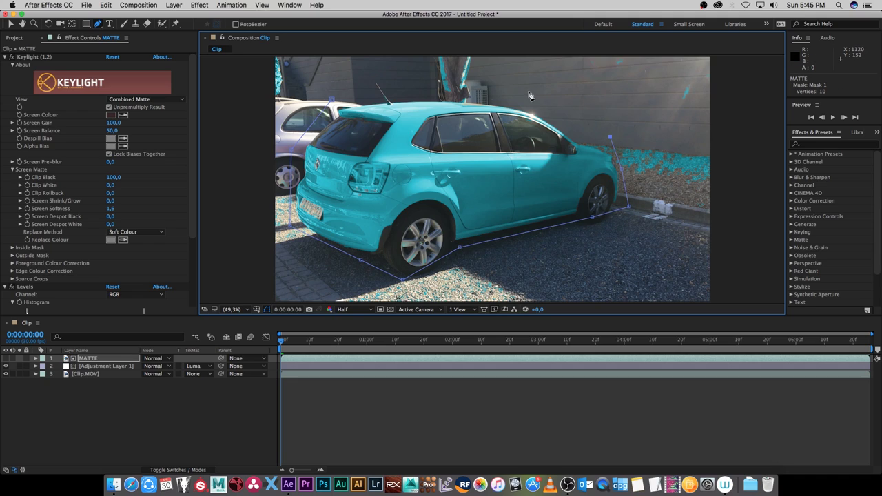
pyautogui.click(520, 97)
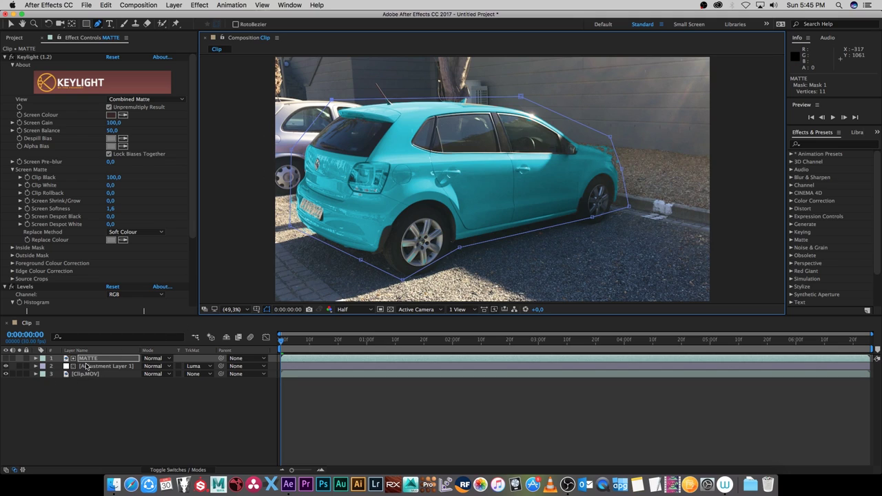
# Expand MATTE and scrub later frames to check the mask, then return to frame 0
pyautogui.click(36, 358)
pyautogui.moveTo(288, 340); pyautogui.dragTo(518, 340)
pyautogui.click(650, 340)
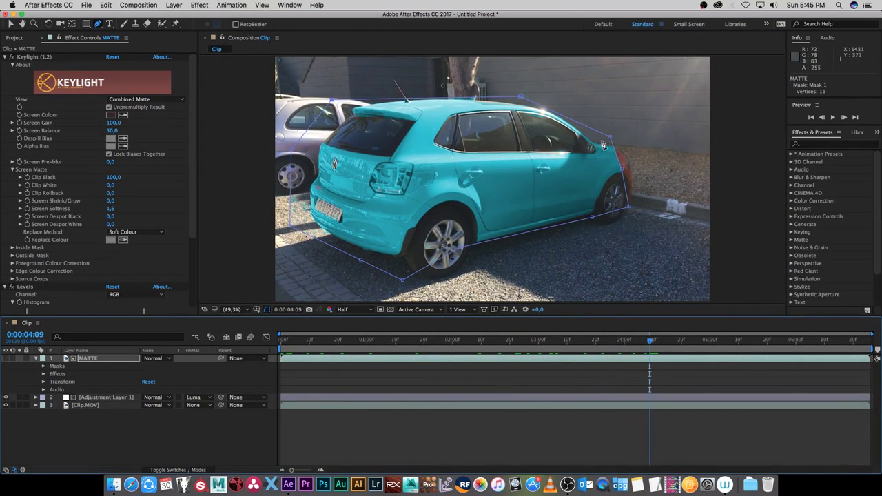
pyautogui.press('Home')
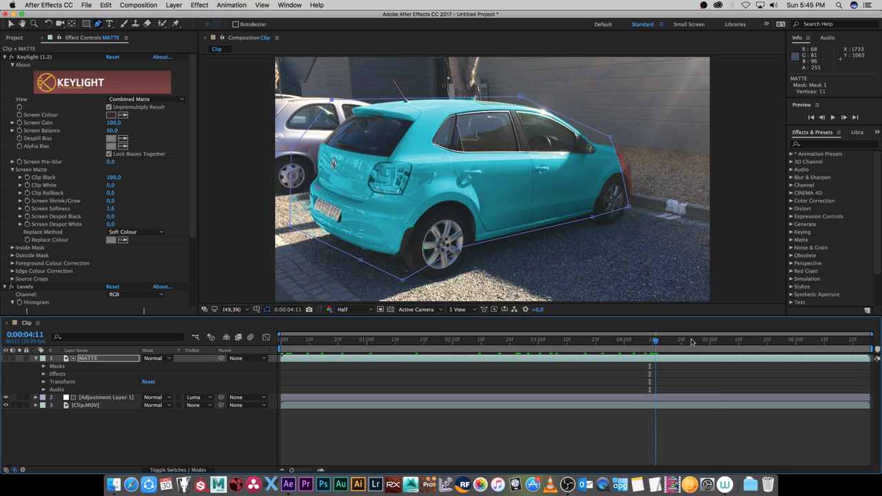
# Reveal Mask 1's properties and move to the final frame, 0:00:06:25
pyautogui.click(44, 367)
pyautogui.click(52, 373)
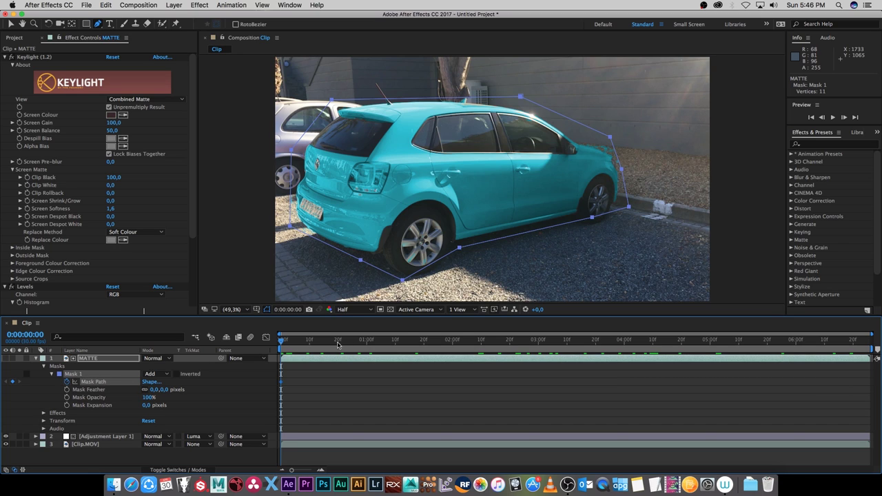
pyautogui.moveTo(322, 342); pyautogui.dragTo(867, 339)
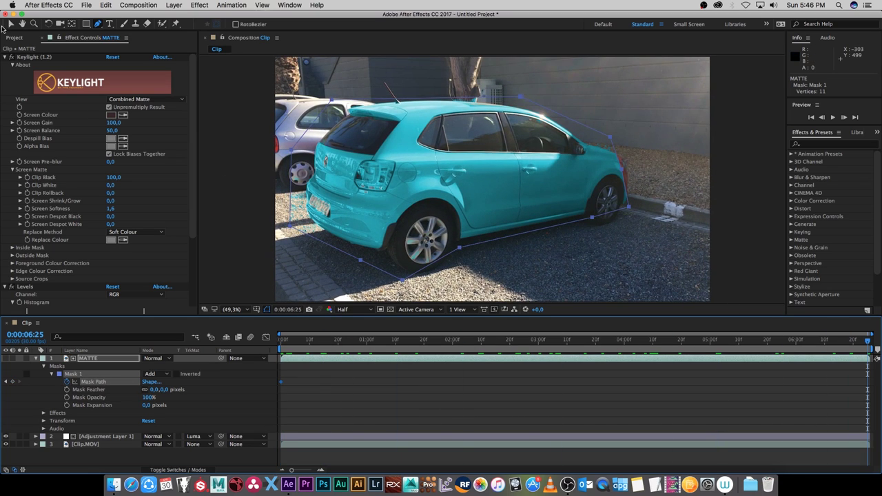
# At 0:00:06:25, drag Mask 1's right, lower-left and top-left vertices to enclose the car
pyautogui.click(10, 24)
pyautogui.click(622, 223)
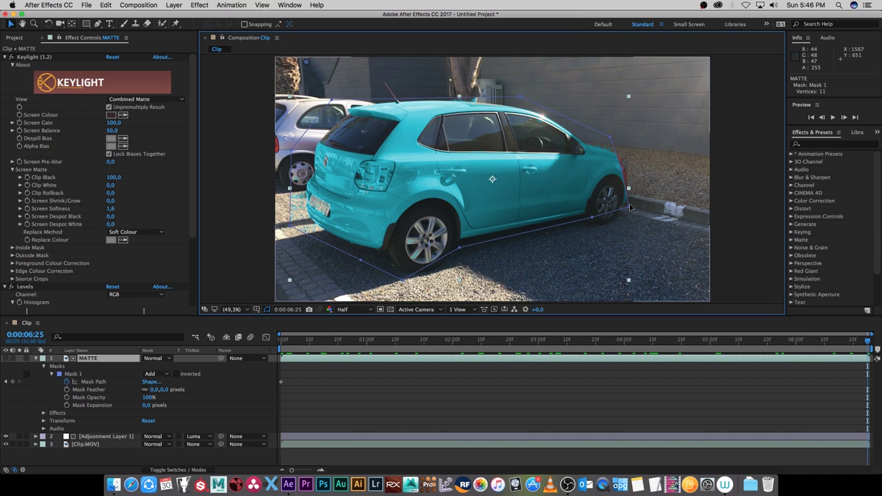
pyautogui.moveTo(628, 208); pyautogui.dragTo(640, 212)
pyautogui.moveTo(622, 169)
pyautogui.mouseDown()
pyautogui.moveTo(633, 150)
pyautogui.moveTo(649, 151)
pyautogui.moveTo(627, 153)
pyautogui.mouseUp()
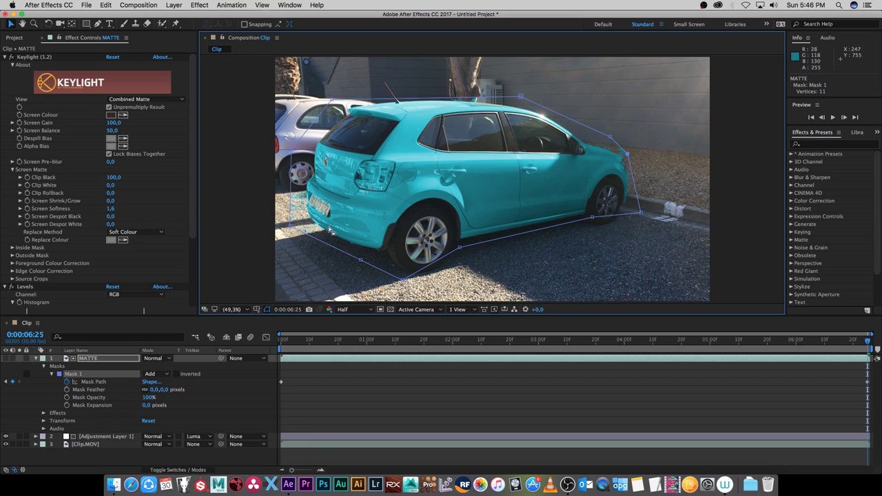
pyautogui.moveTo(286, 225); pyautogui.dragTo(301, 222)
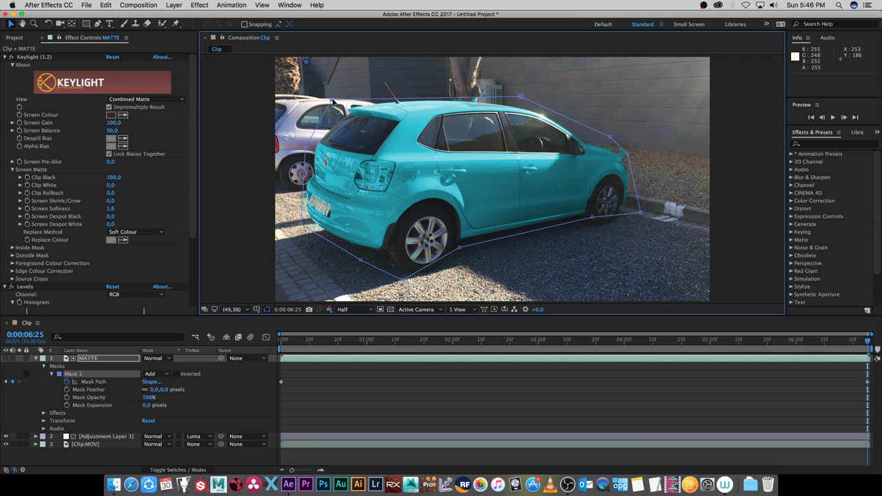
pyautogui.moveTo(332, 100); pyautogui.dragTo(337, 102)
# Refit Mask 1's top, bottom, front, left and right vertices around the car at 0:00:02:29
pyautogui.click(535, 340)
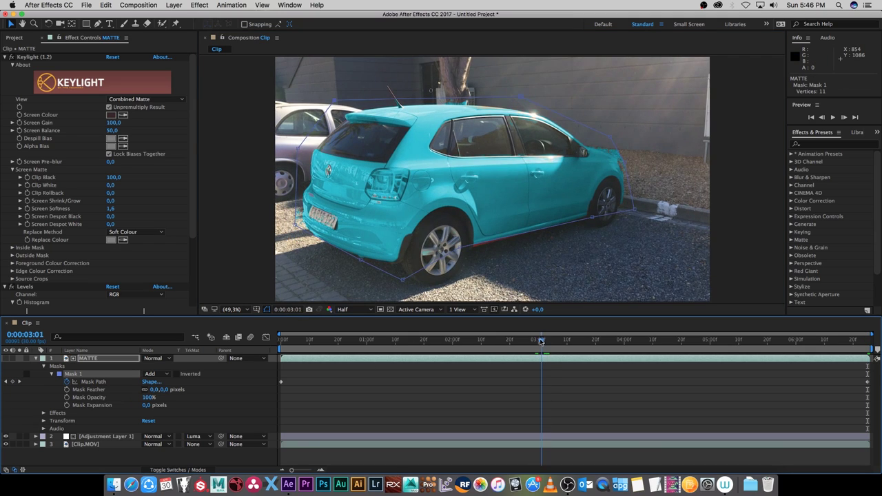
pyautogui.moveTo(460, 249); pyautogui.dragTo(466, 254)
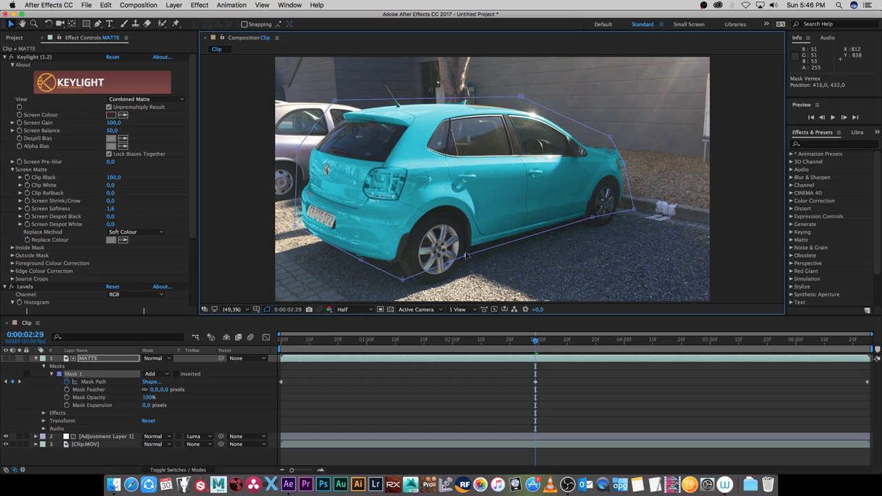
pyautogui.moveTo(524, 99); pyautogui.dragTo(515, 100)
pyautogui.click(613, 140)
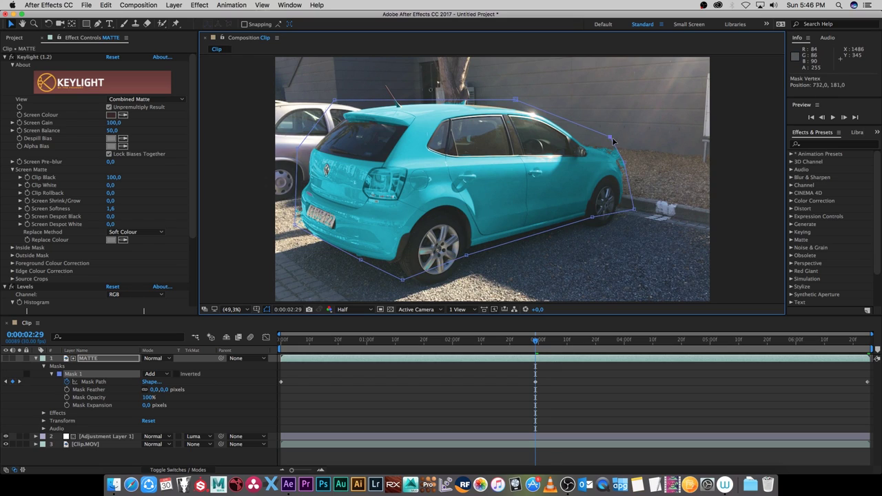
pyautogui.moveTo(612, 153); pyautogui.dragTo(611, 151)
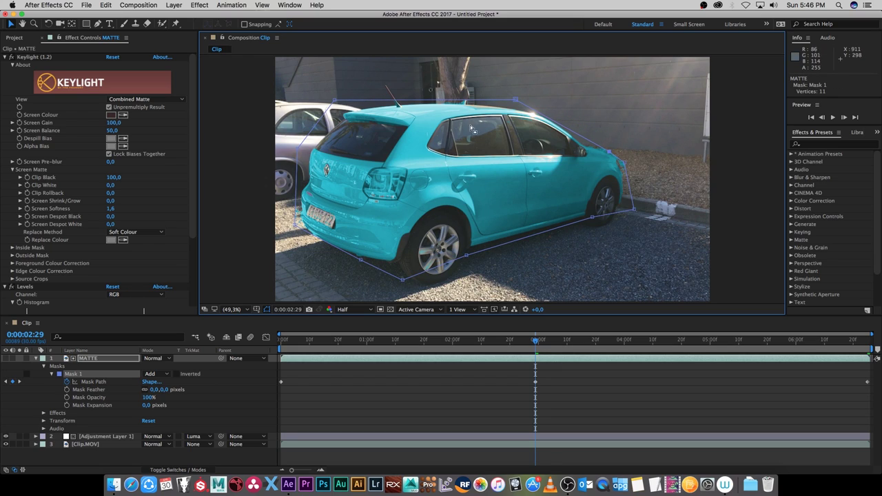
pyautogui.moveTo(334, 101); pyautogui.dragTo(345, 102)
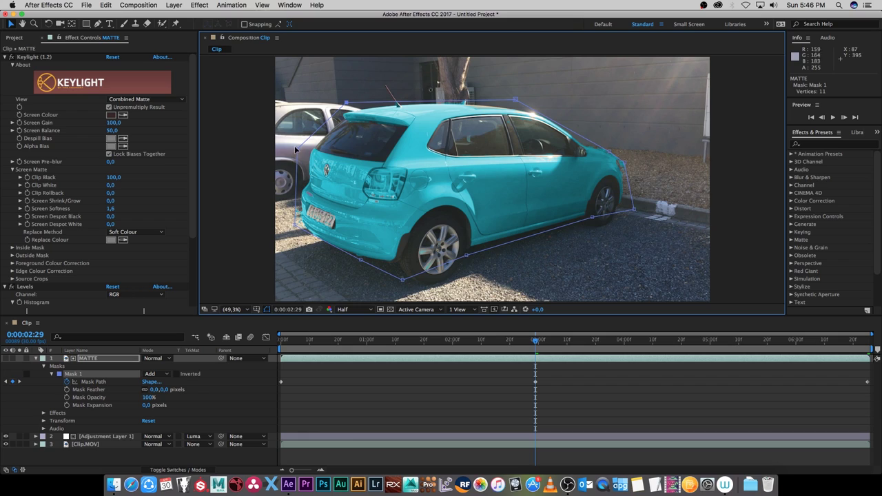
pyautogui.moveTo(294, 149); pyautogui.dragTo(303, 149)
pyautogui.moveTo(360, 262); pyautogui.dragTo(333, 252)
pyautogui.click(399, 277)
pyautogui.moveTo(398, 275); pyautogui.dragTo(390, 263)
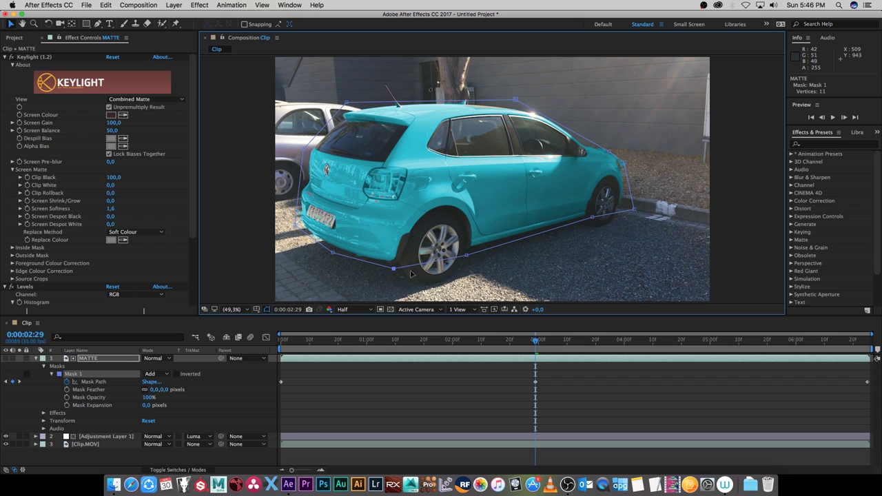
pyautogui.moveTo(635, 210); pyautogui.dragTo(624, 210)
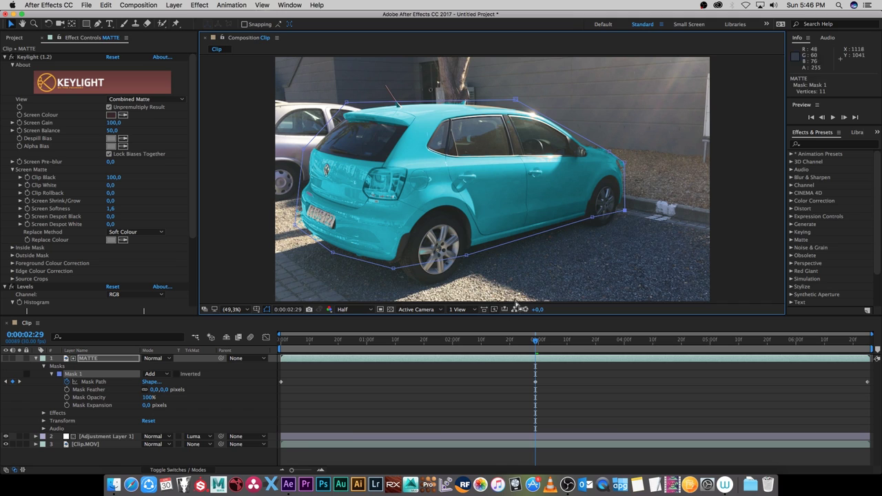